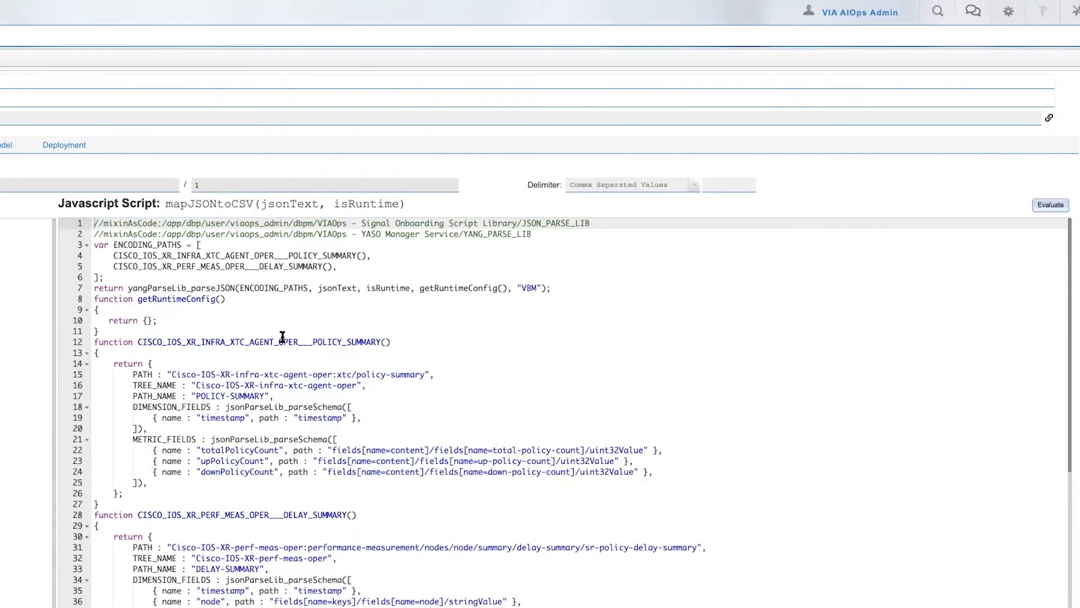
# Examine the mapJSONtoCSV script, its CSV output rows and the available source types for the sample data
pyautogui.scroll(-3, 289, 335)
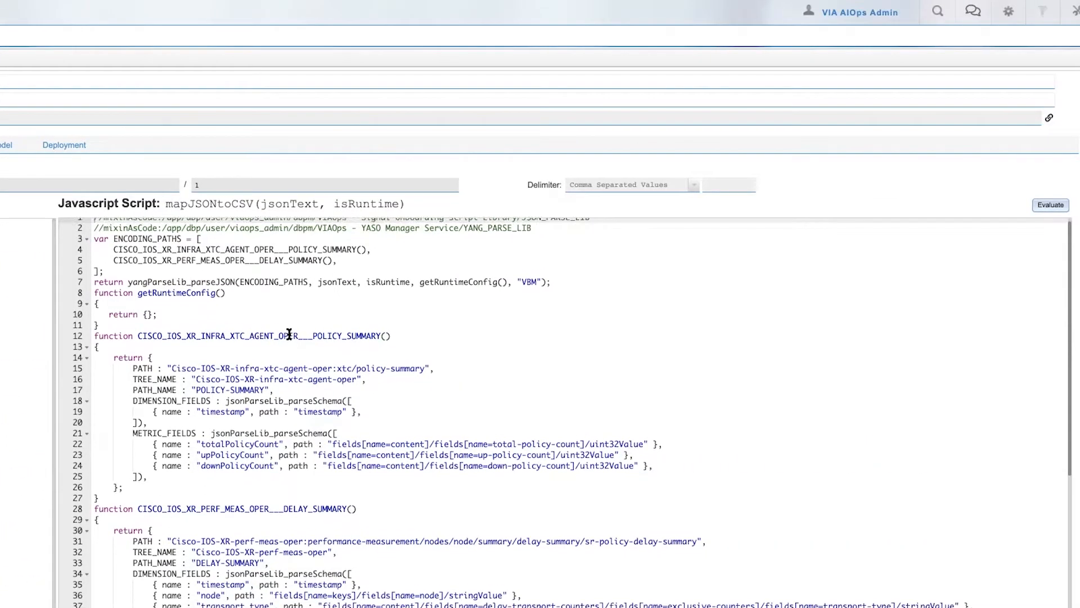
pyautogui.scroll(-8, 284, 336)
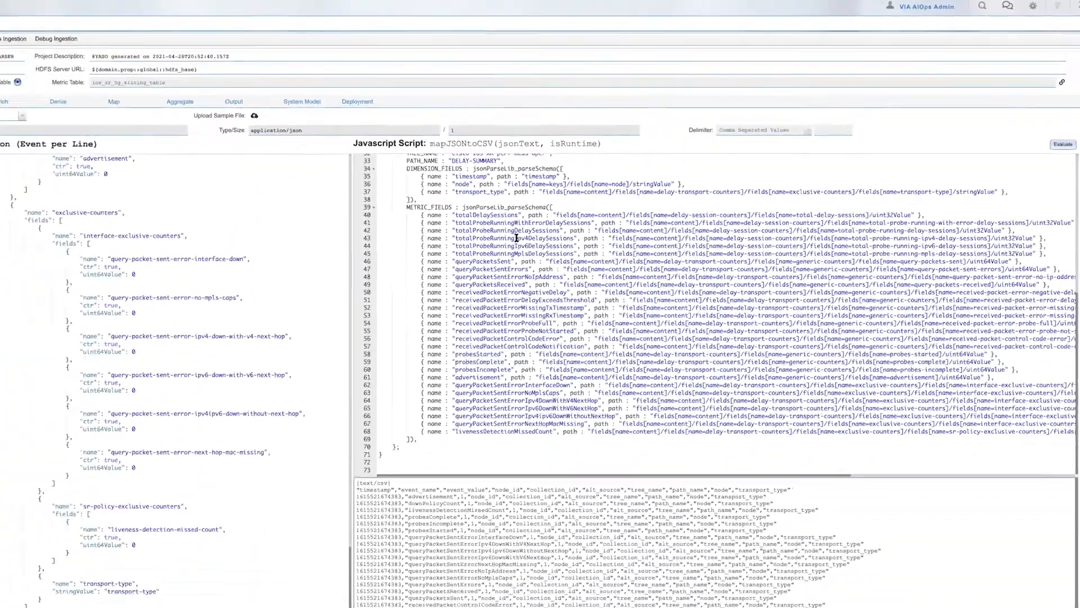
pyautogui.scroll(-2, 647, 495)
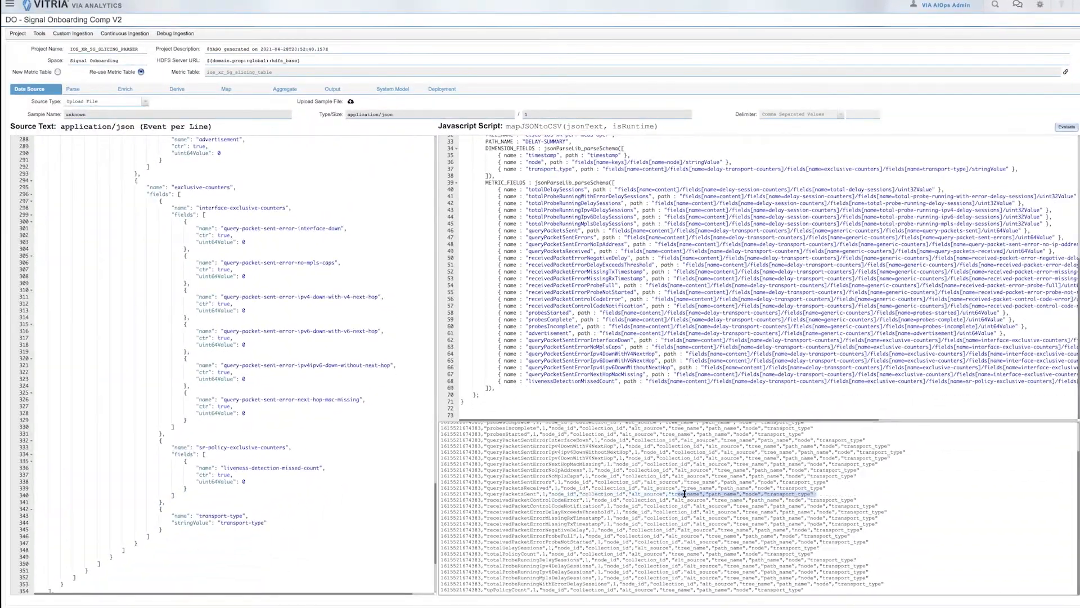
pyautogui.tripleClick(723, 498)
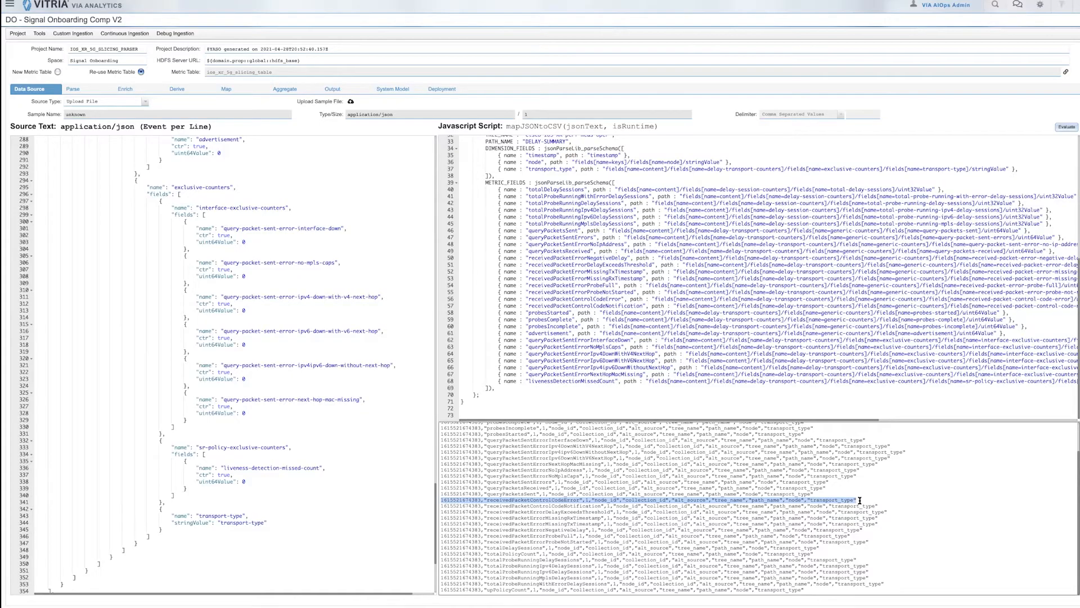
pyautogui.click(144, 101)
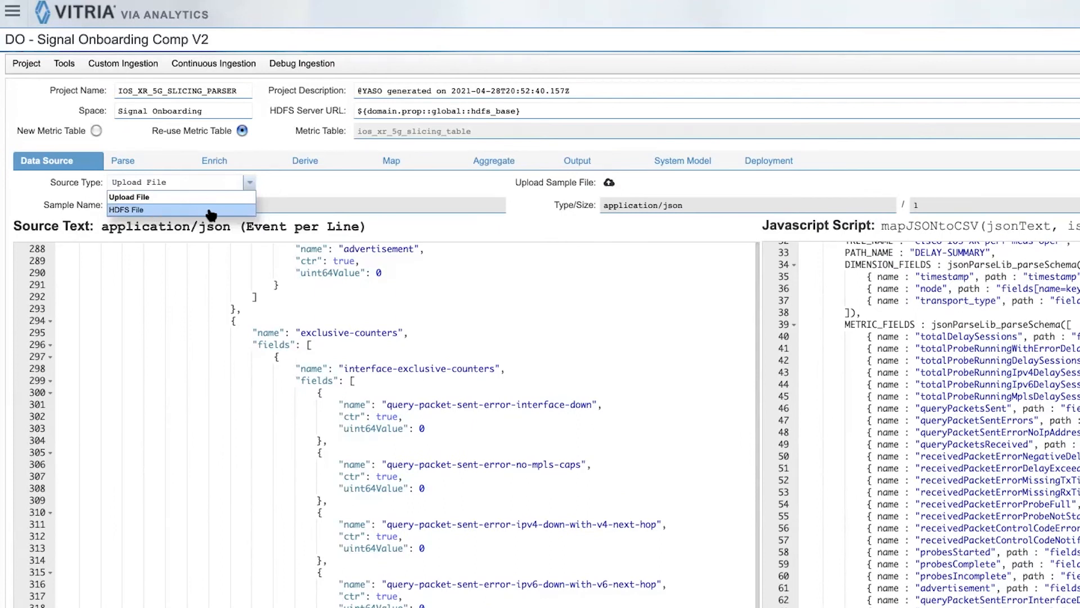
# Examine the parse schema, the data type options for event_name and the parsed result rows
pyautogui.click(123, 164)
pyautogui.click(122, 163)
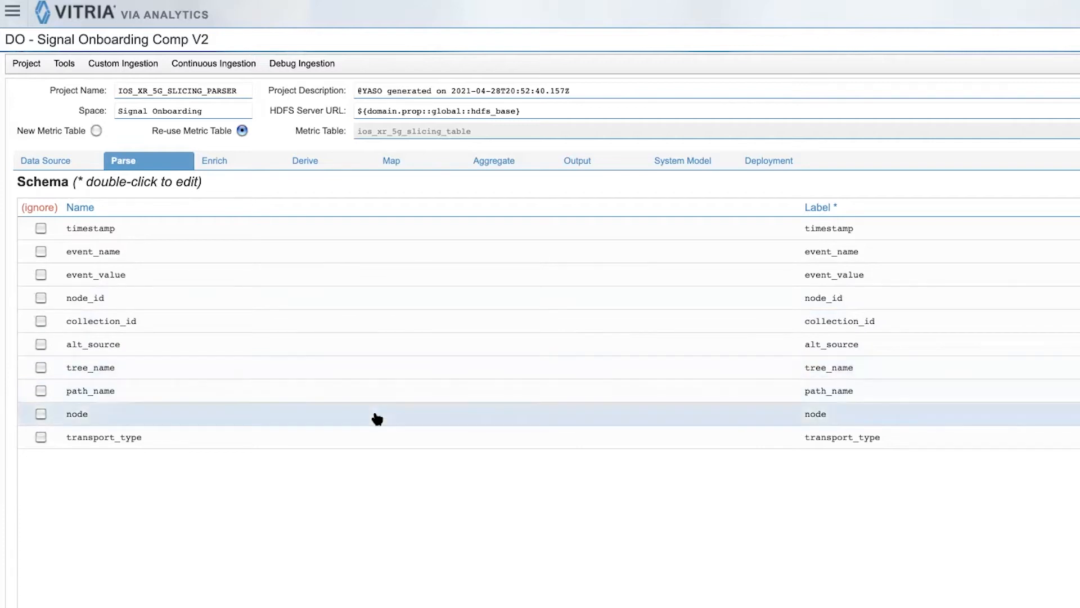
pyautogui.doubleClick(850, 253)
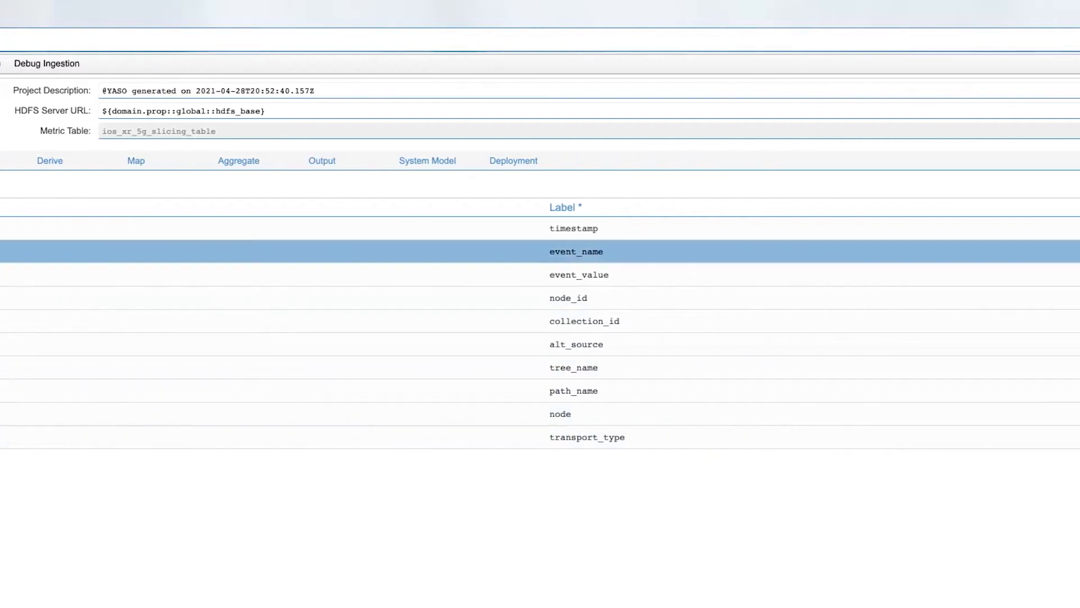
pyautogui.click(890, 253)
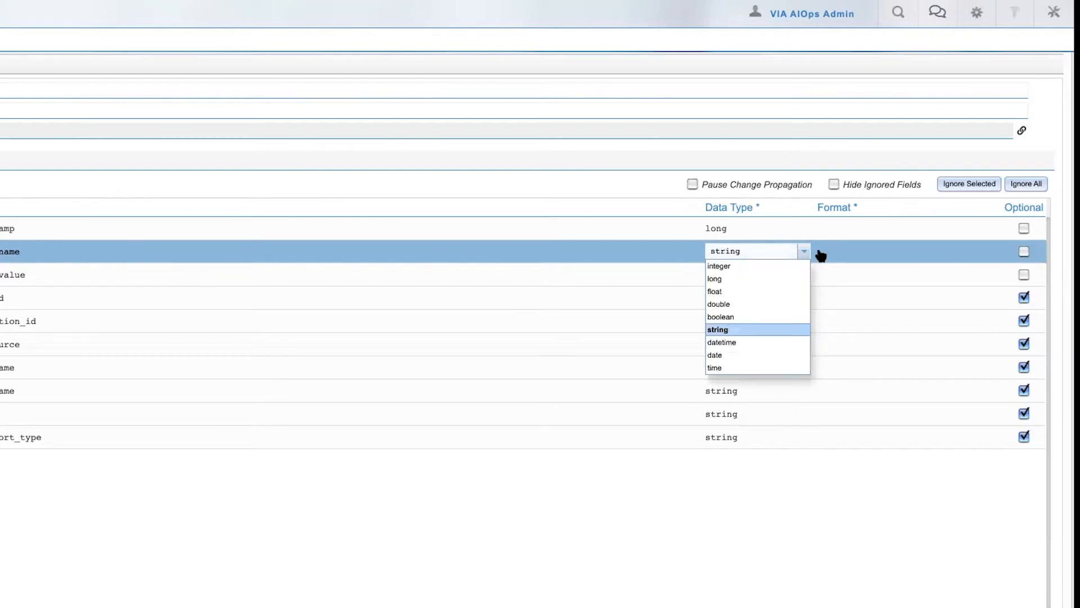
pyautogui.click(825, 256)
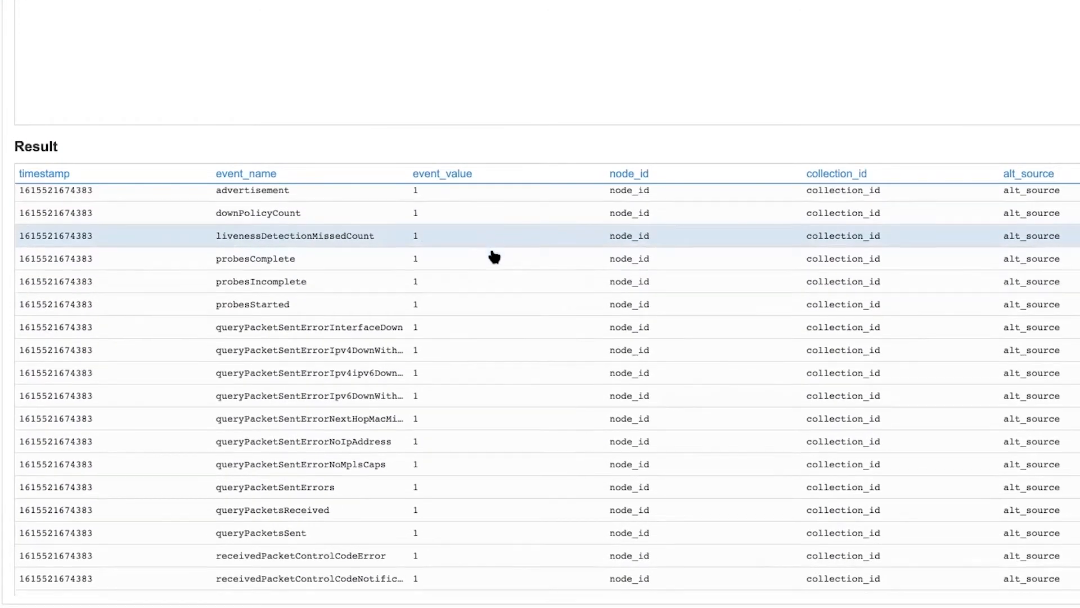
pyautogui.scroll(-1, 483, 253)
pyautogui.scroll(-3, 487, 259)
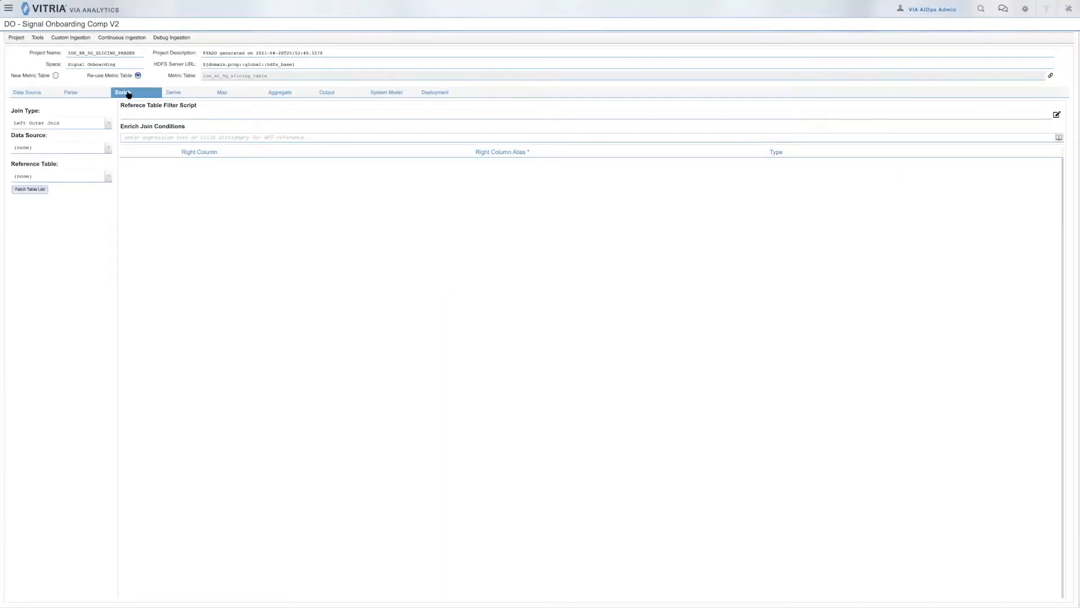
# Set the enrichment data source to hive_metastore_db with reference table version, and view the available join types
pyautogui.click(108, 147)
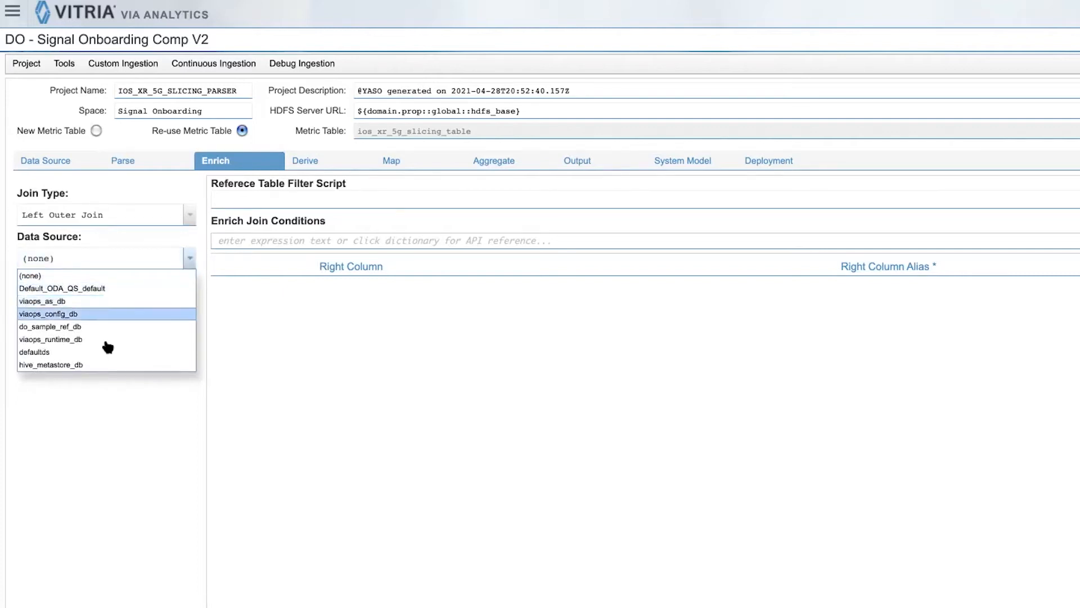
pyautogui.click(84, 364)
pyautogui.click(174, 311)
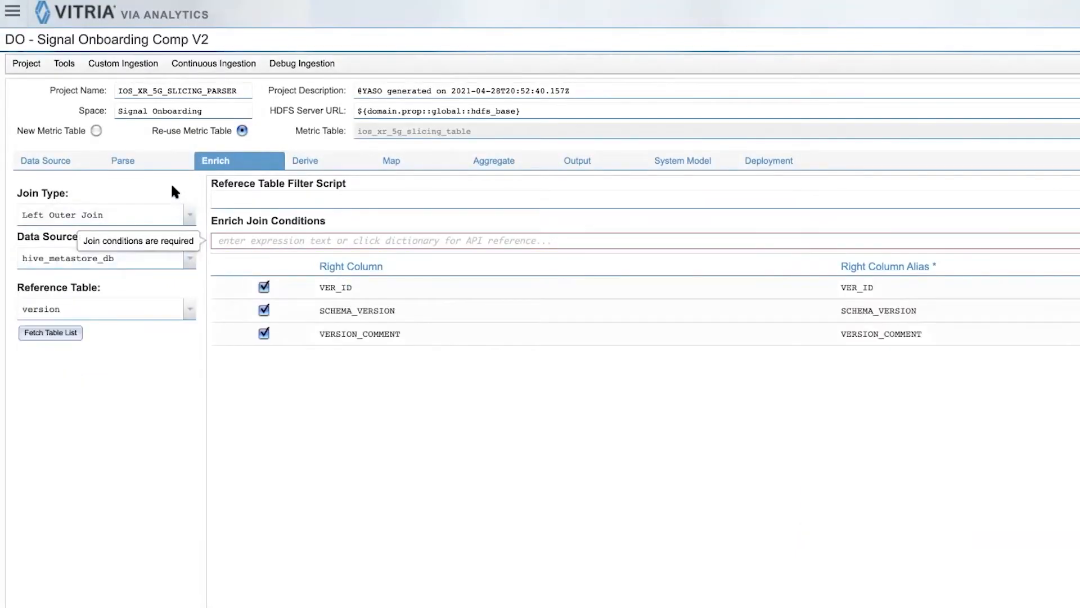
pyautogui.click(188, 217)
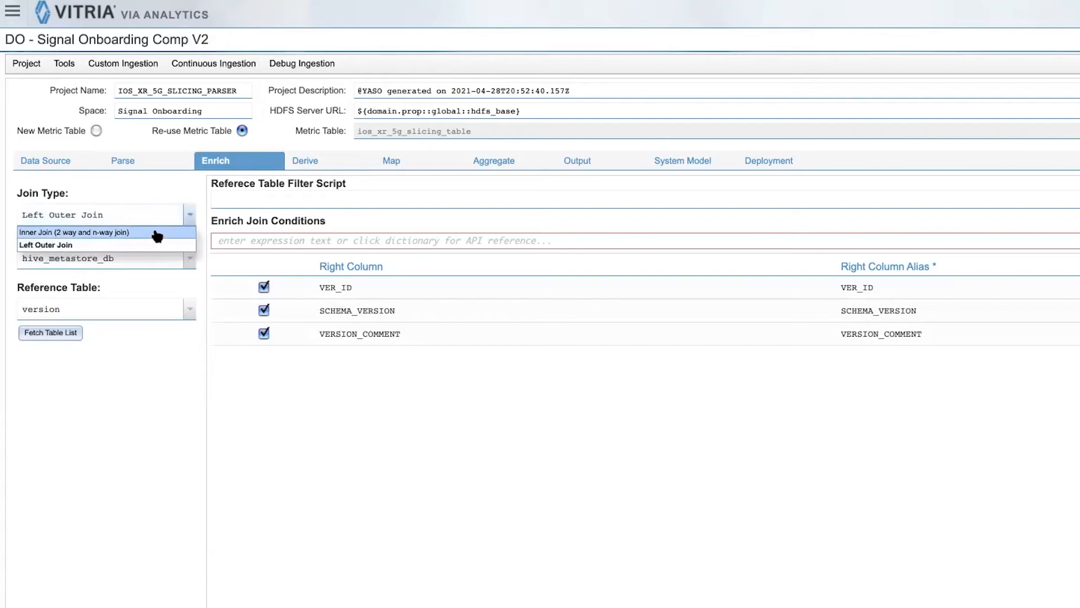
# Examine the attribute type options of the derived fields and the unit of the advertisement metric in the mapping pivot
pyautogui.click(312, 162)
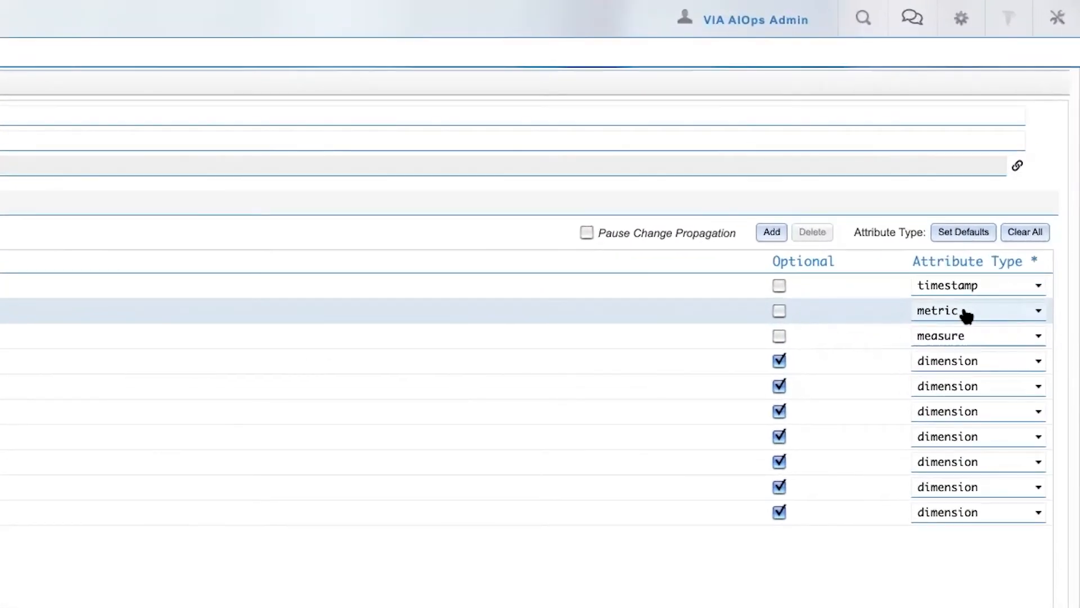
pyautogui.click(966, 315)
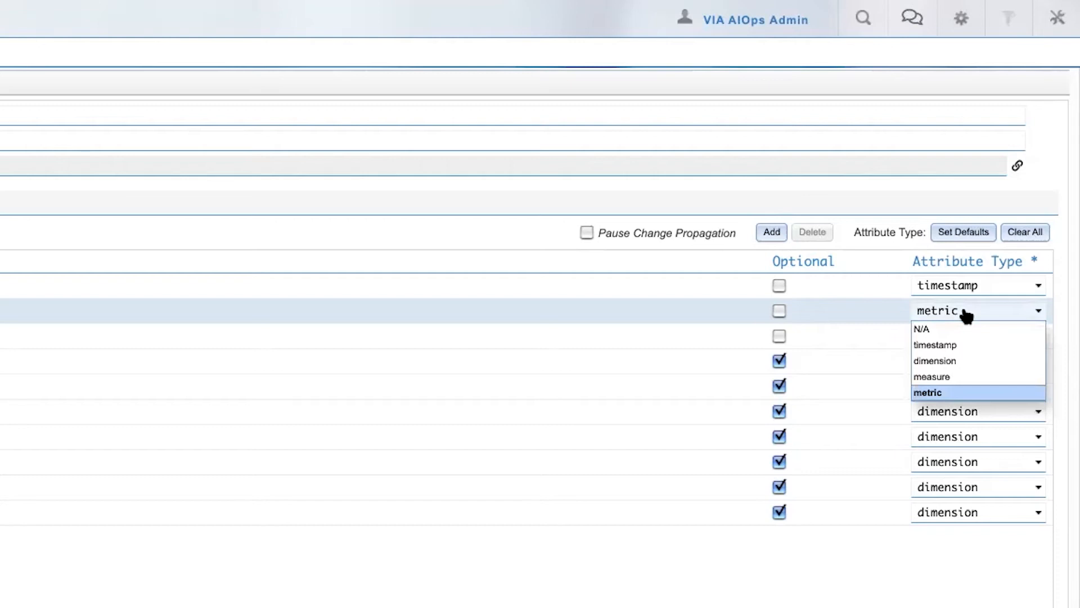
pyautogui.click(966, 315)
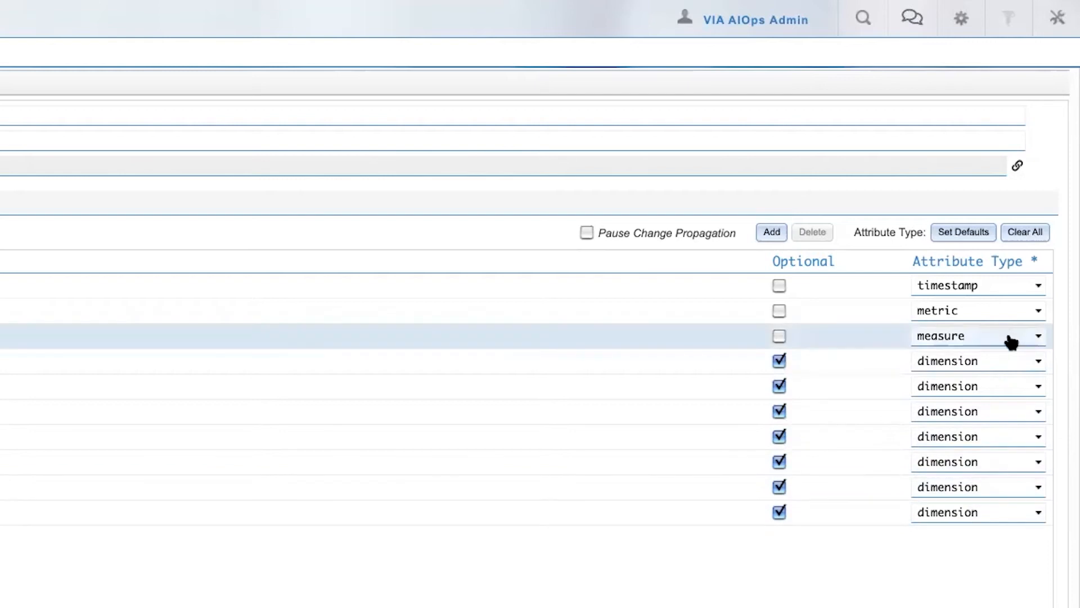
pyautogui.click(1012, 365)
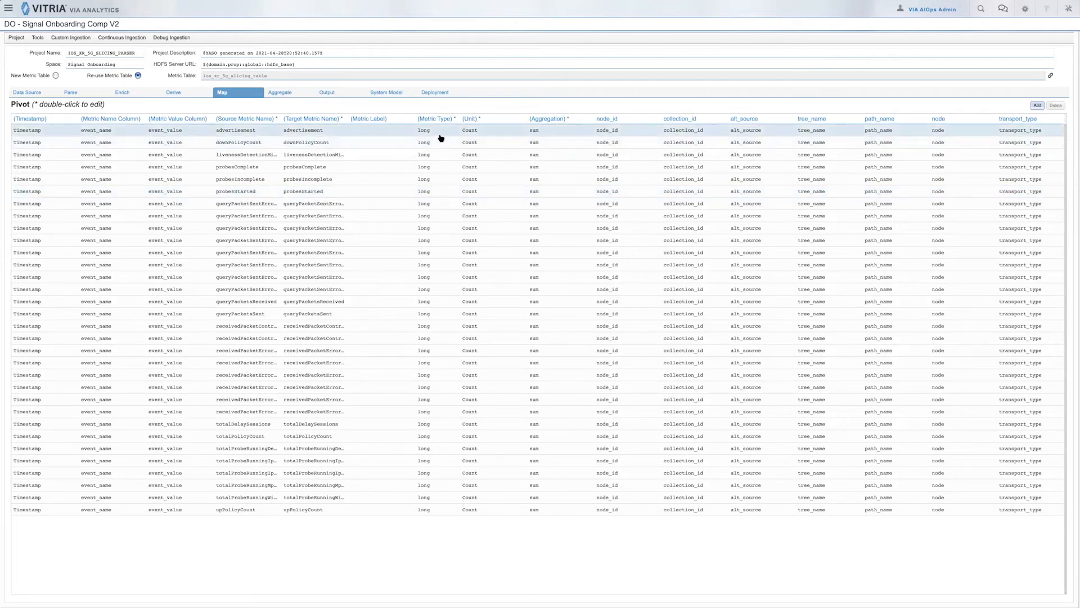
pyautogui.doubleClick(478, 130)
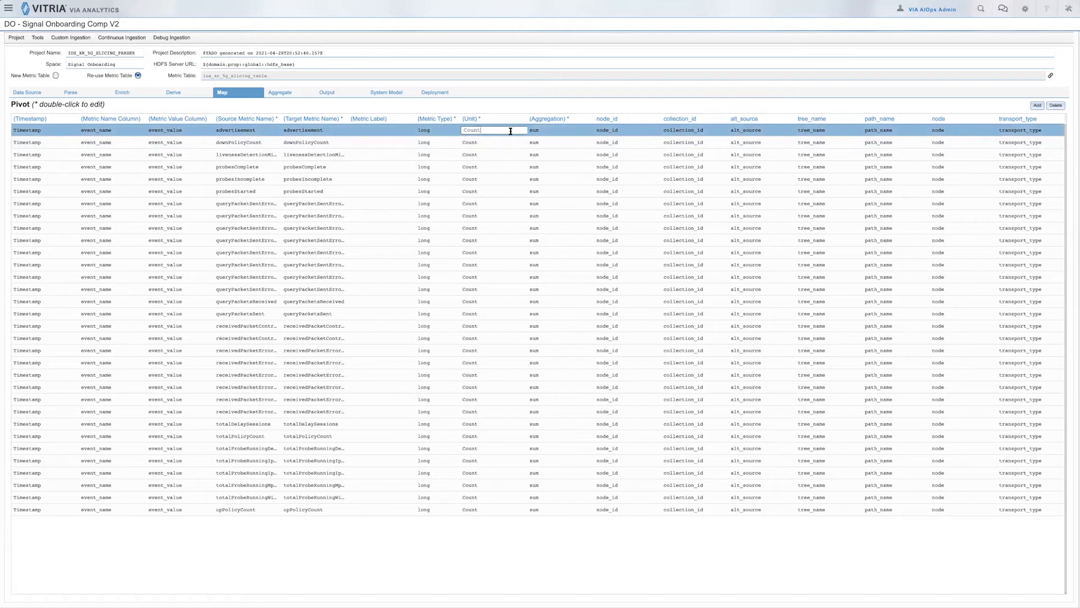
# Enable aggregation for the project and set the window size to 5 minutes
pyautogui.click(266, 93)
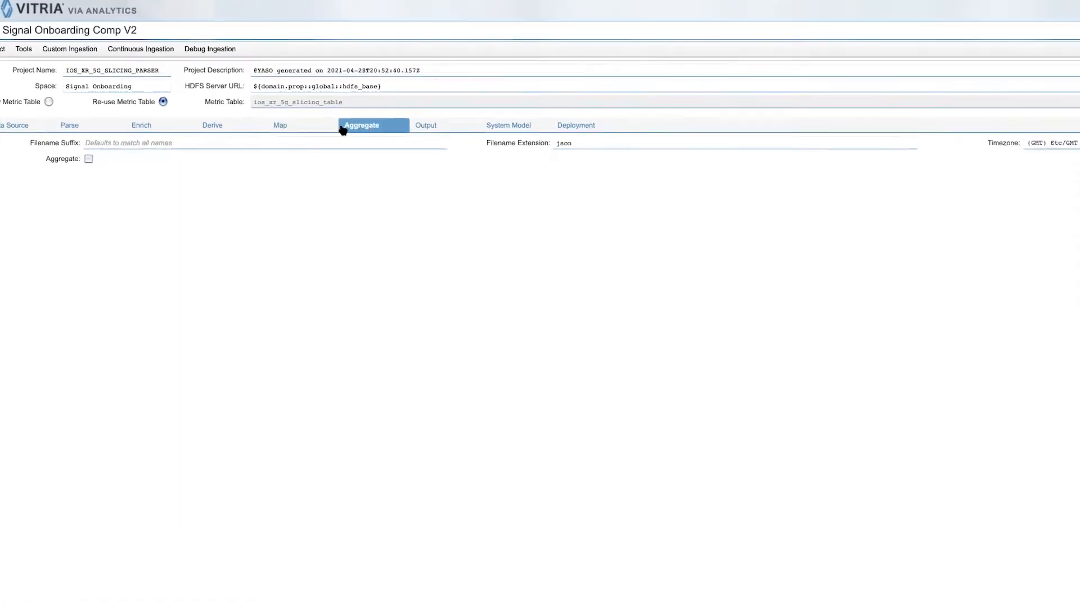
pyautogui.click(89, 158)
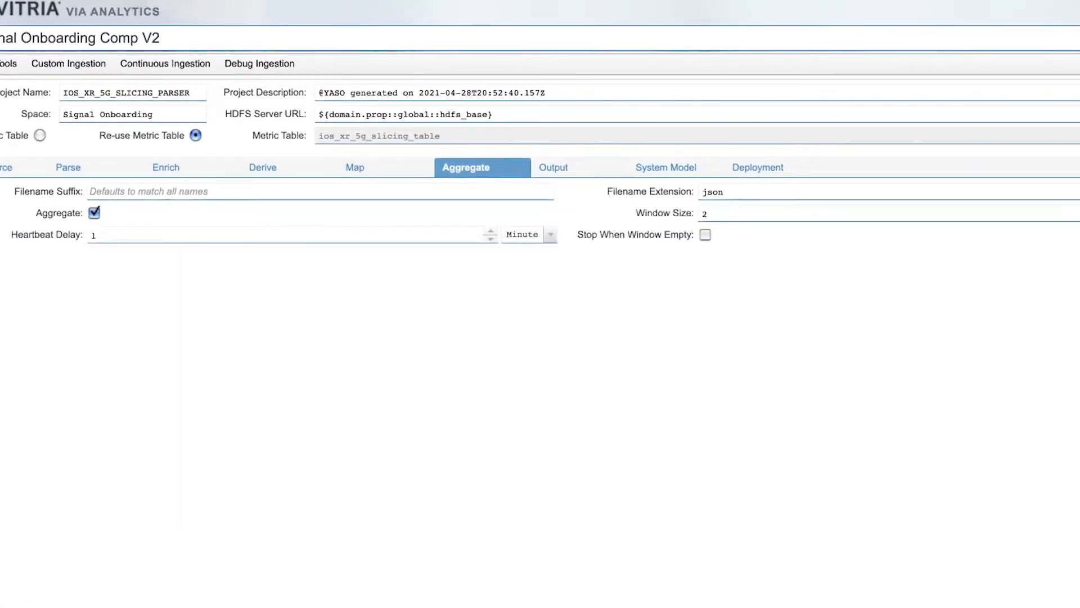
pyautogui.write('4')
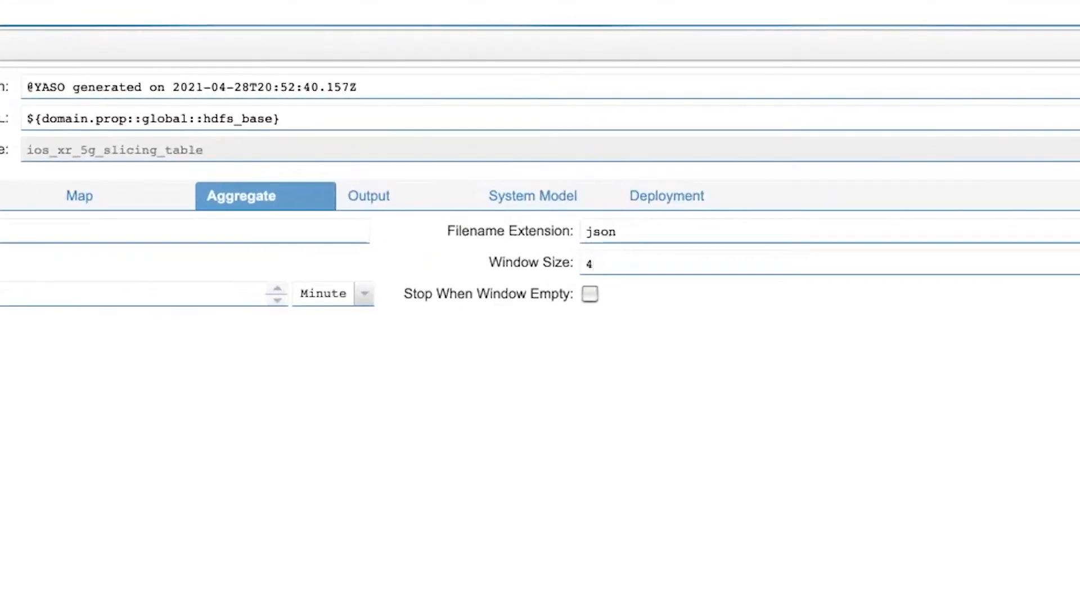
pyautogui.press('BackSpace')
pyautogui.write('5')
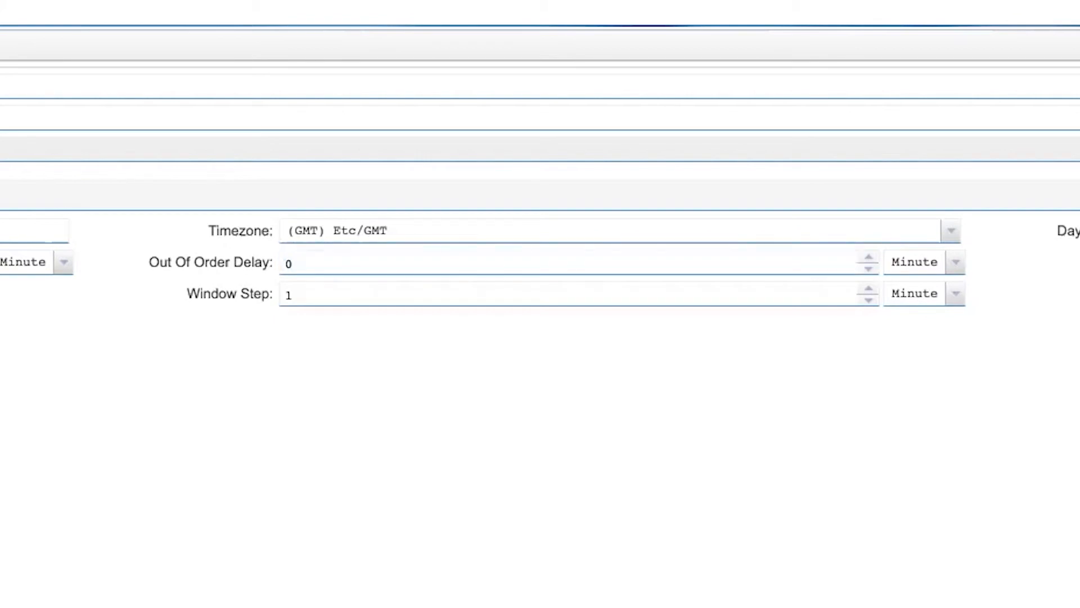
# Set the aggregation's out of order delay to 2 minutes and its window step to 5 minutes
pyautogui.click(868, 258)
pyautogui.click(869, 258)
pyautogui.click(869, 289)
pyautogui.click(868, 289)
pyautogui.click(869, 290)
pyautogui.click(869, 289)
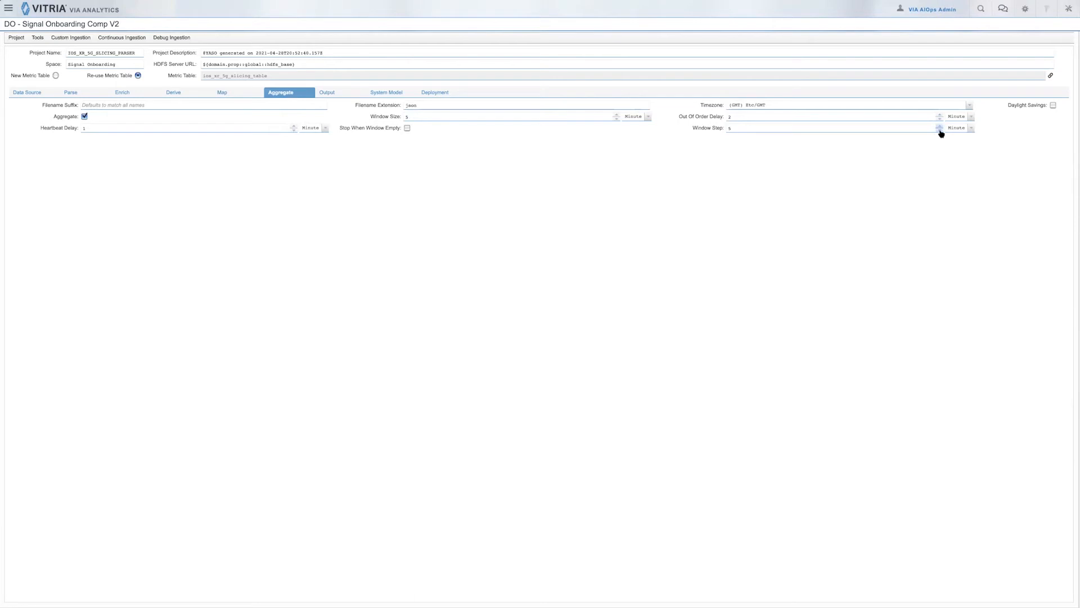
# Examine the data reference fields and math functions in the expression reference for the Timestamp Value output
pyautogui.click(328, 93)
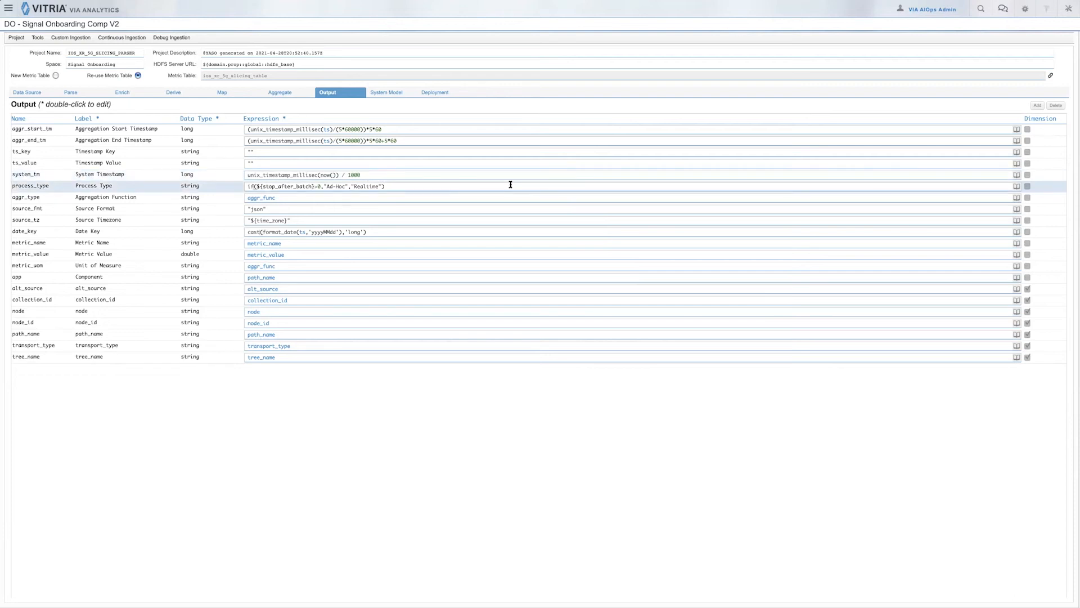
pyautogui.click(1017, 164)
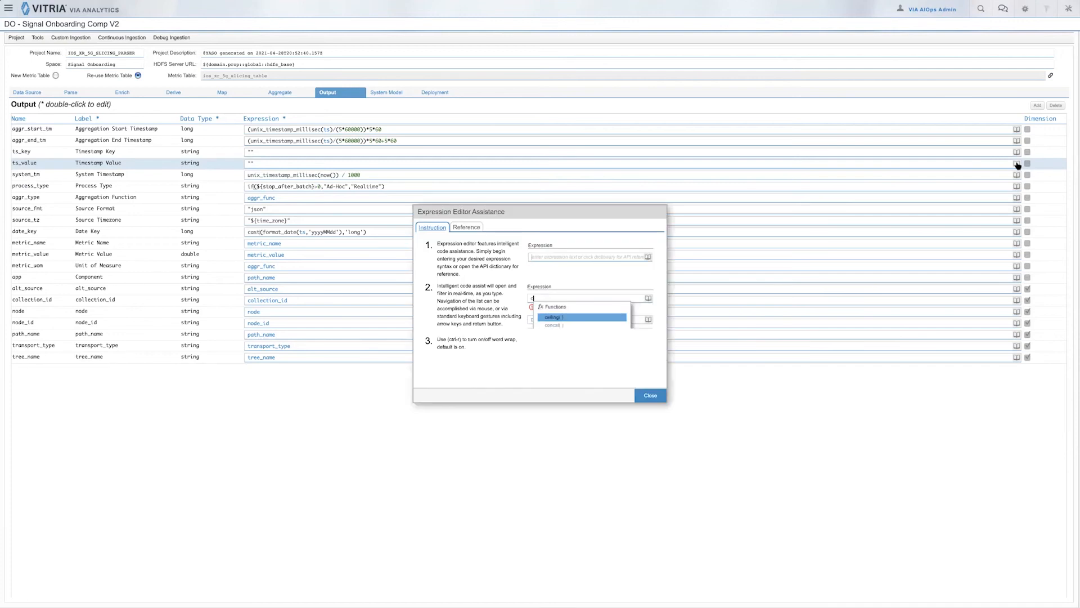
pyautogui.click(463, 228)
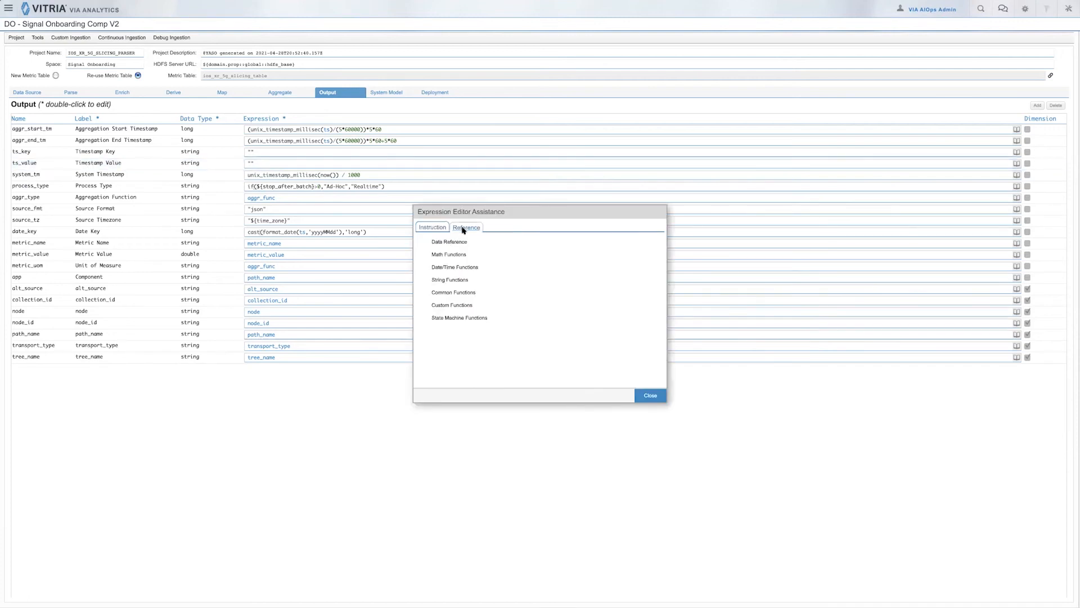
pyautogui.click(428, 242)
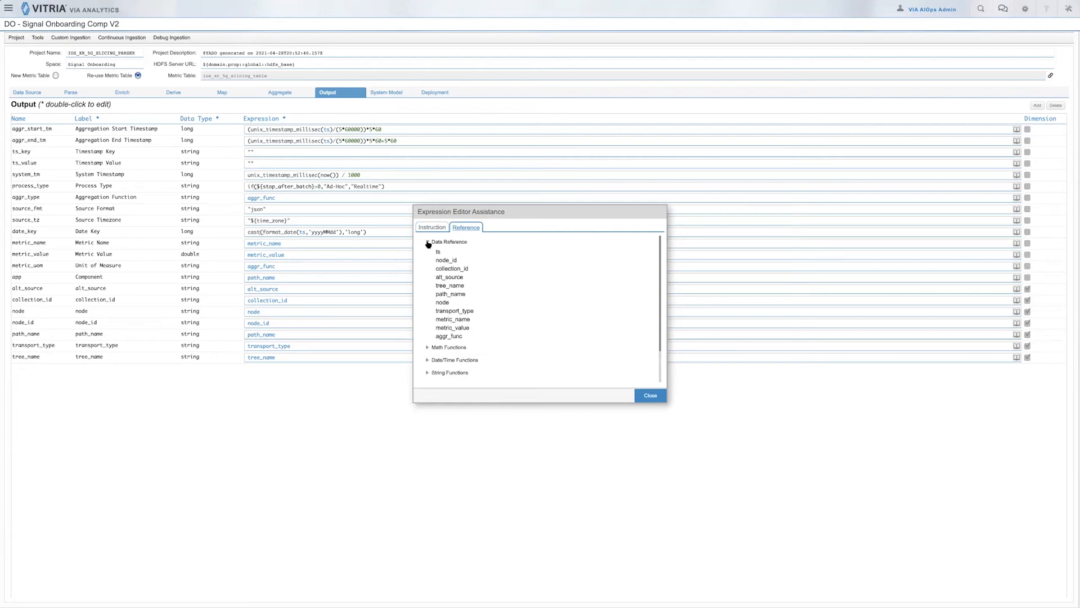
pyautogui.click(427, 243)
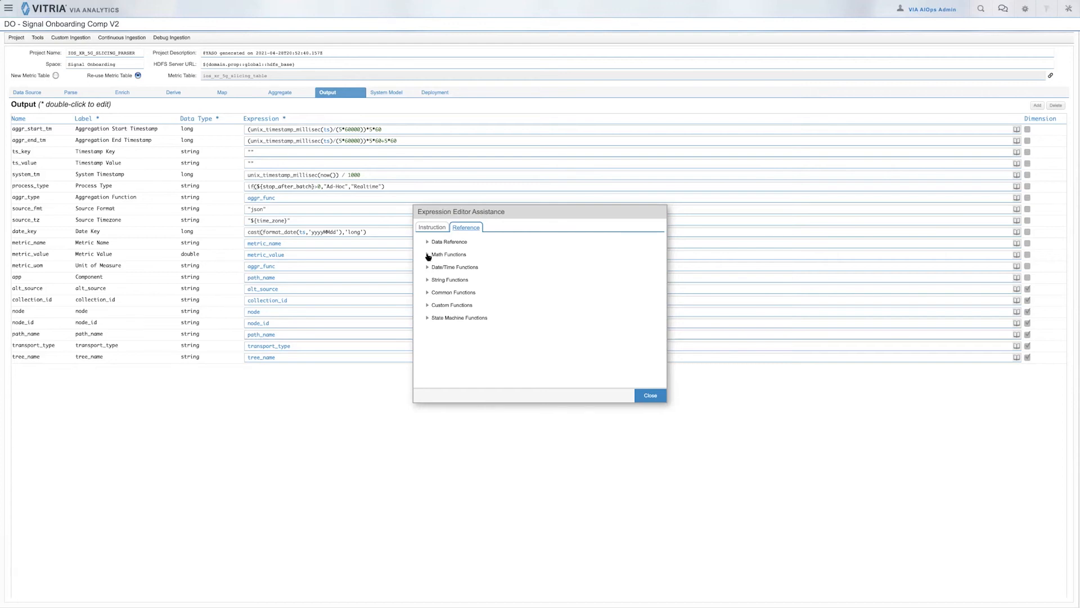
pyautogui.click(427, 255)
pyautogui.scroll(-1, 497, 300)
pyautogui.scroll(-5, 497, 300)
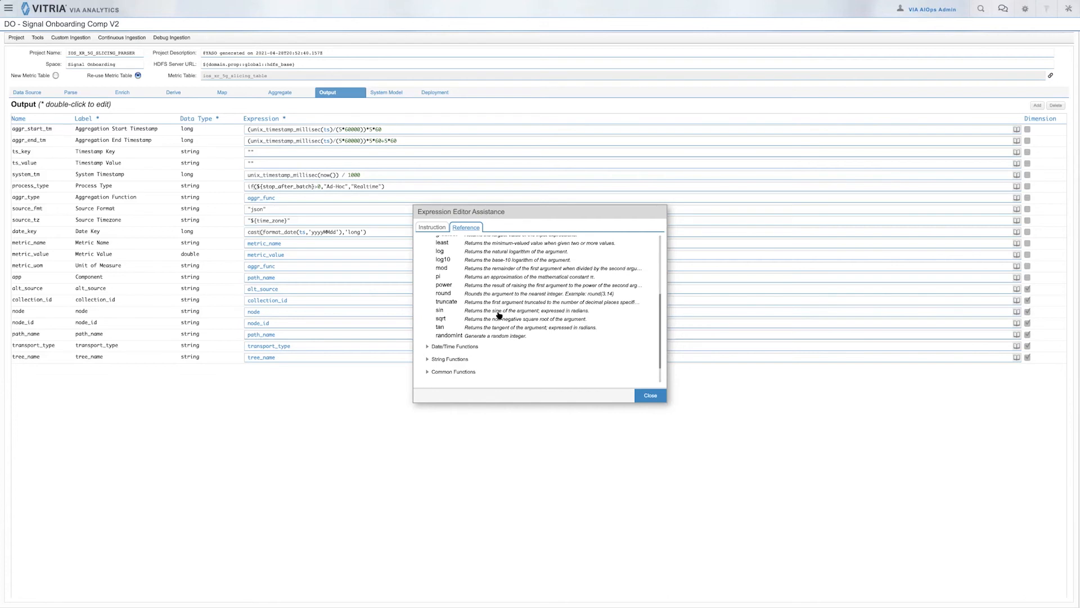
pyautogui.scroll(1, 499, 316)
pyautogui.scroll(-2, 498, 315)
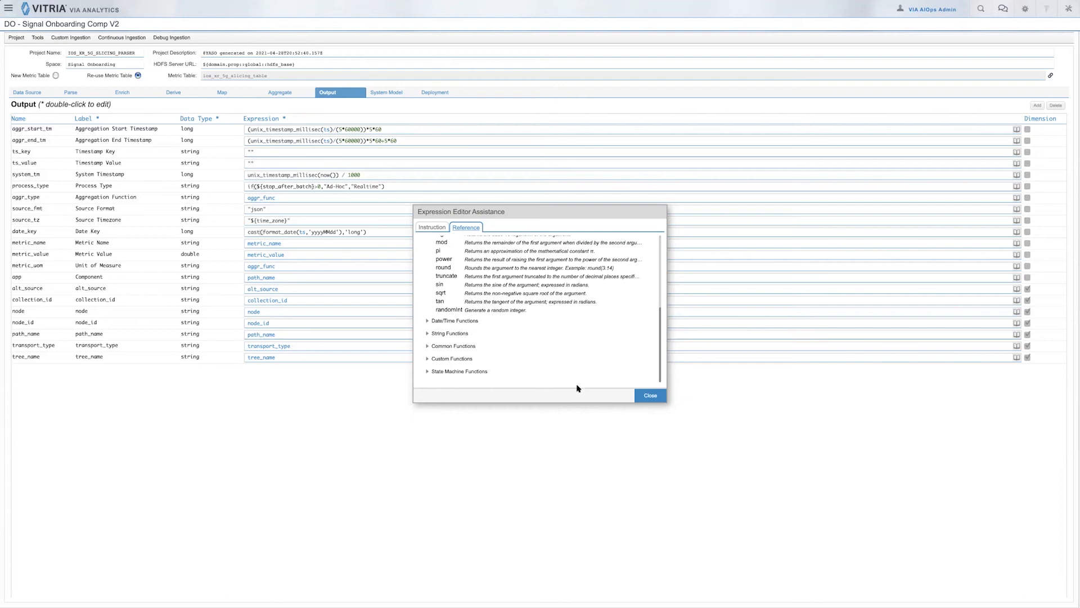
# Start continuous ingestion for the Default deployment, keeping Kafka as its source type
pyautogui.click(387, 92)
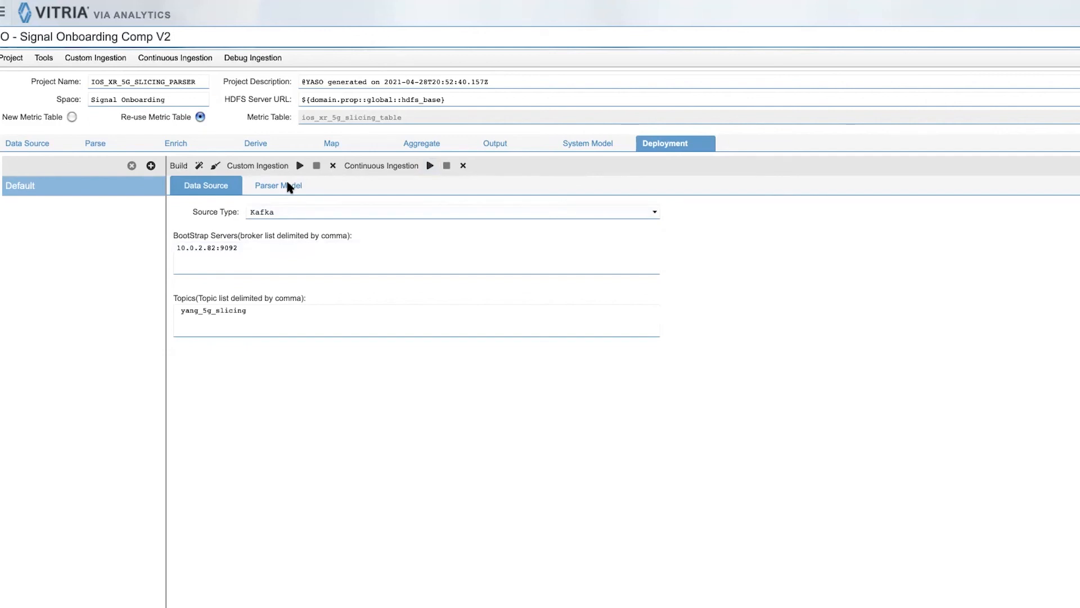
pyautogui.click(289, 212)
pyautogui.click(706, 226)
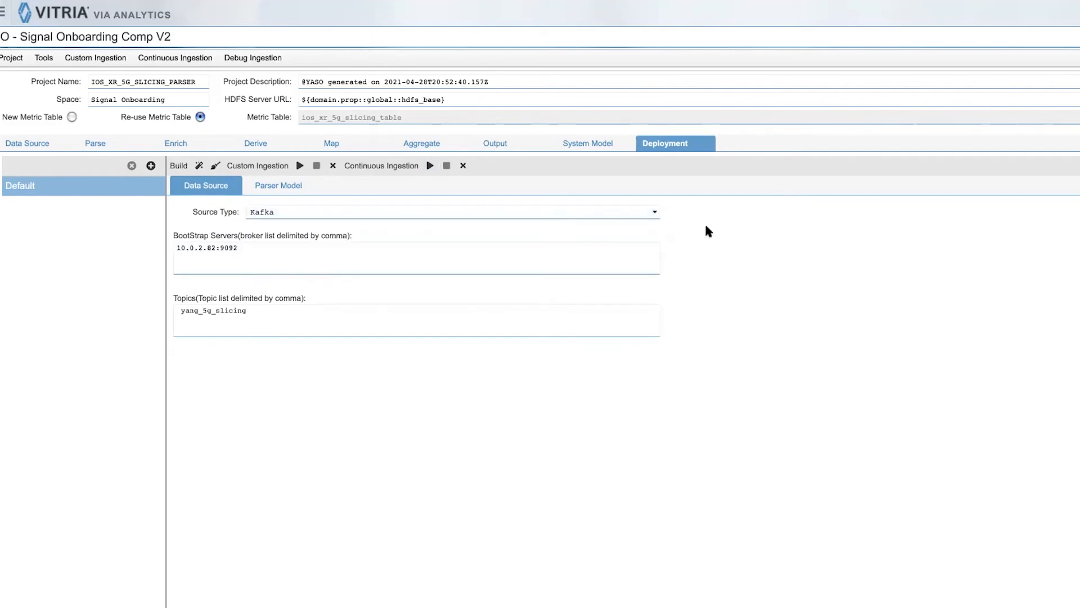
pyautogui.click(429, 165)
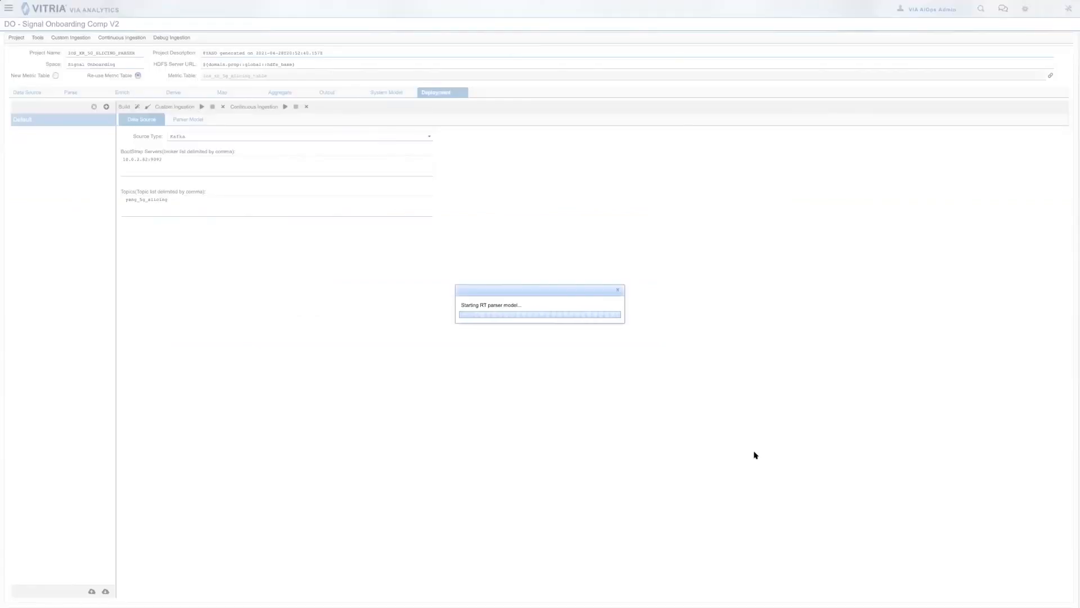